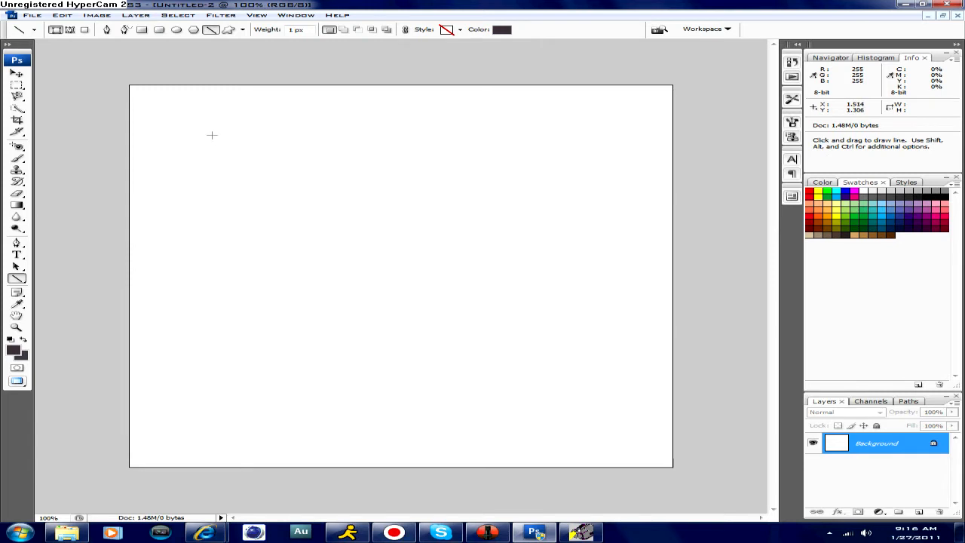
Step: Open the pimple.jpg image from the My Pictures folder
{"action": "left_click", "coordinate": [33, 15]}
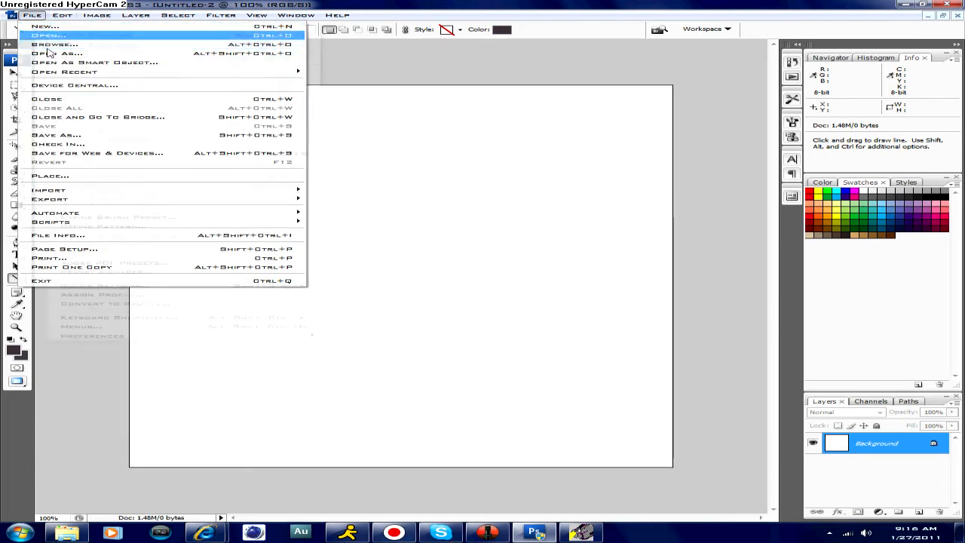
{"action": "left_click", "coordinate": [60, 15]}
{"action": "left_click", "coordinate": [40, 15]}
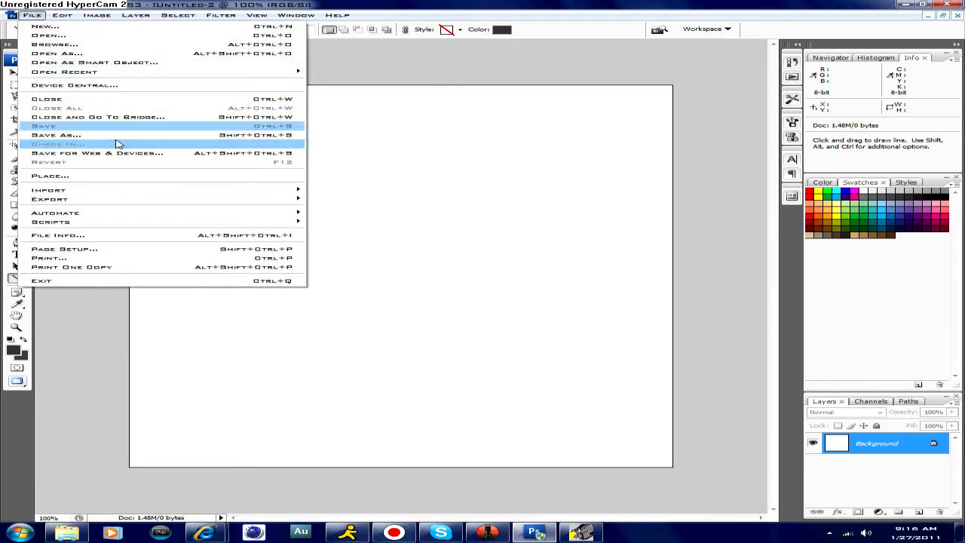
{"action": "mouse_move", "coordinate": [106, 190]}
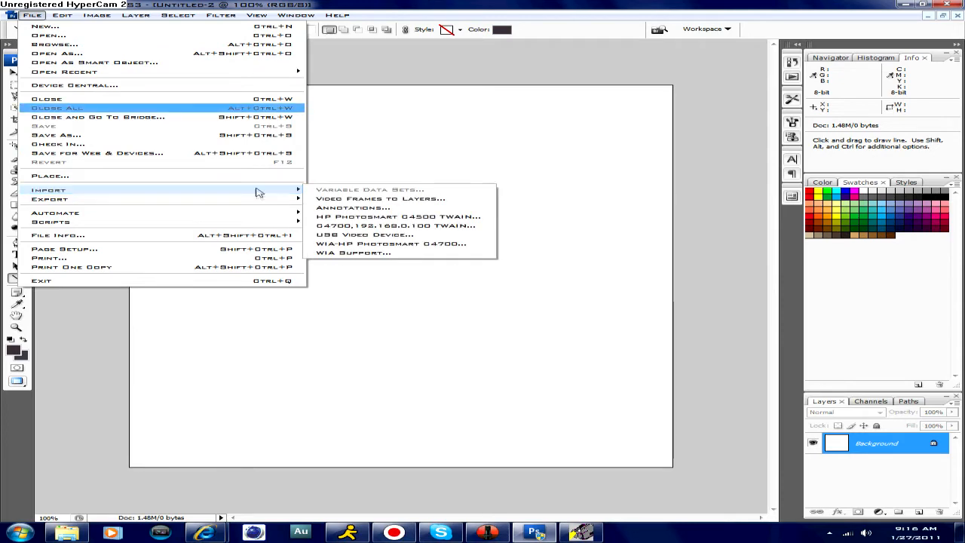
{"action": "mouse_move", "coordinate": [41, 15]}
{"action": "left_click", "coordinate": [51, 37]}
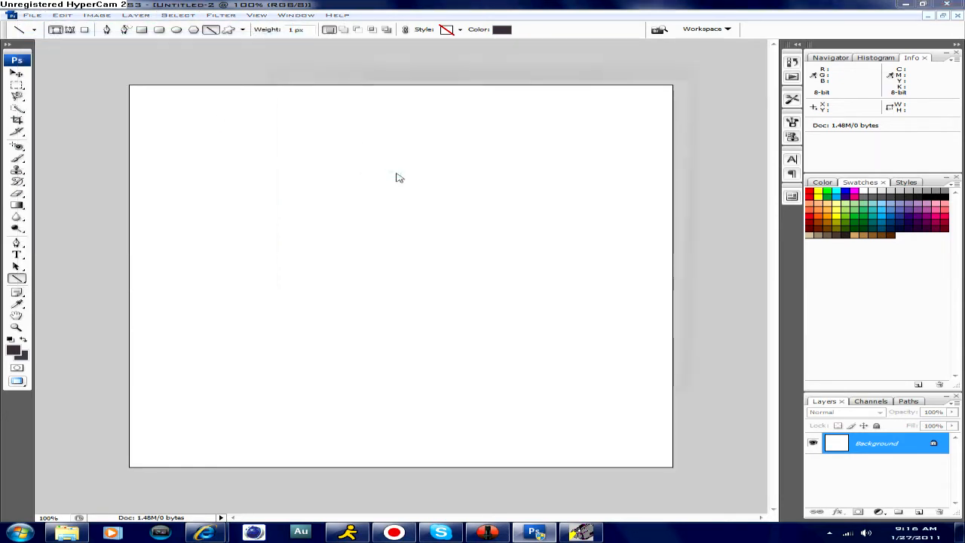
{"action": "type", "text": "pimpl"}
{"action": "key", "text": "Down"}
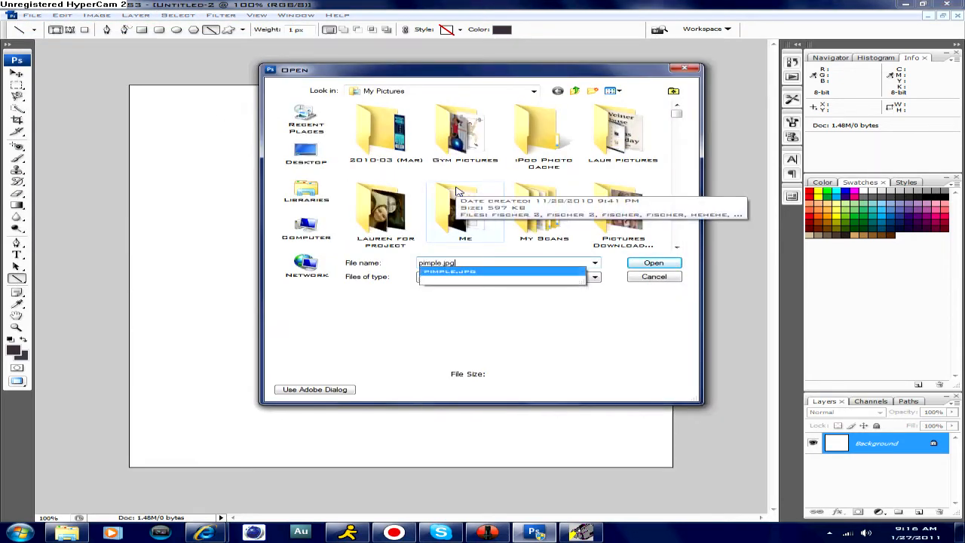
{"action": "key", "text": "Return"}
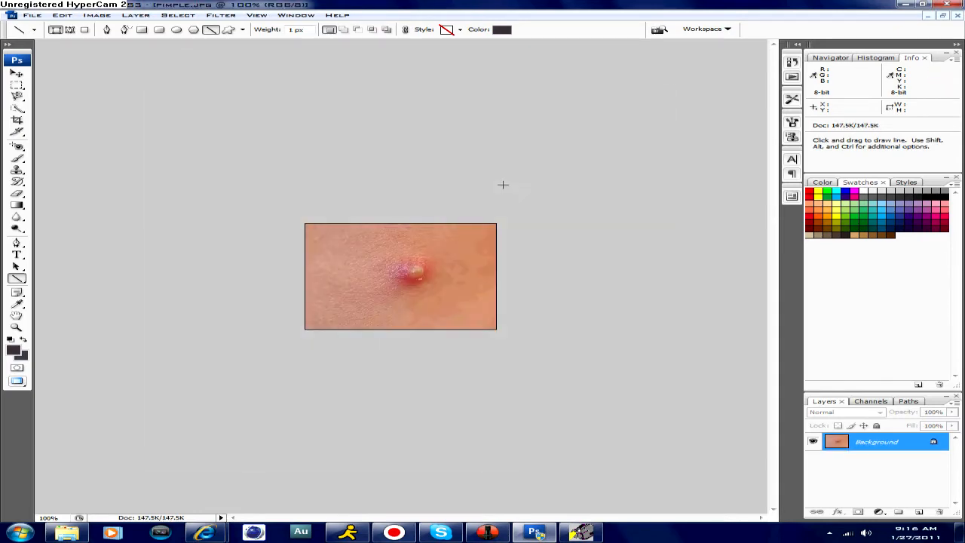
Step: Start covering the pimple with the Clone Stamp tool, using clear skin sampled near the photo's upper-left corner
{"action": "left_click", "coordinate": [15, 328]}
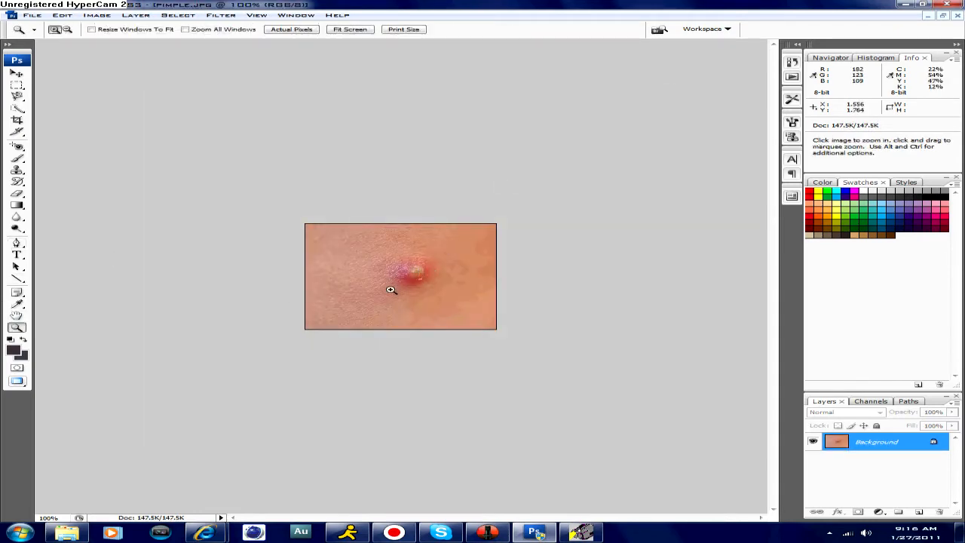
{"action": "left_click", "coordinate": [405, 282]}
{"action": "left_click", "coordinate": [410, 278]}
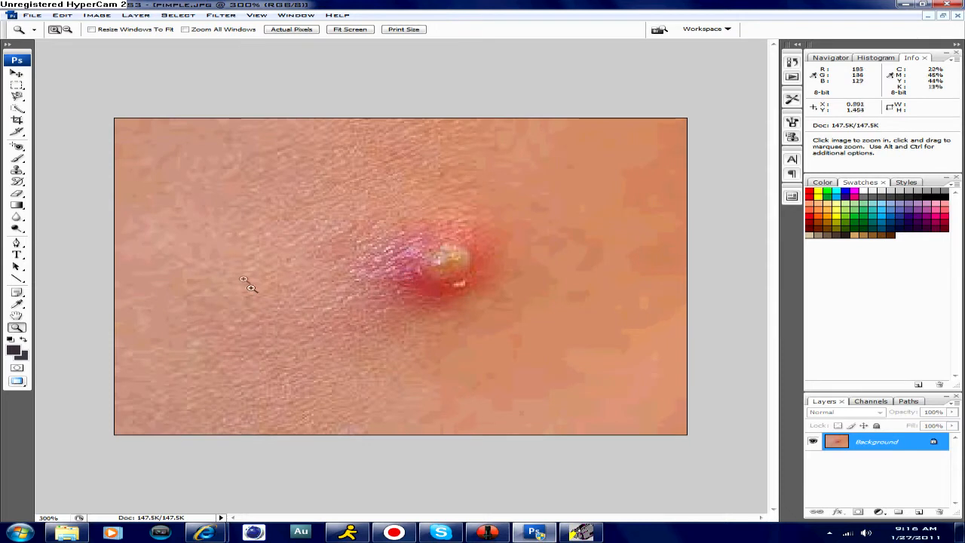
{"action": "left_click", "coordinate": [16, 169]}
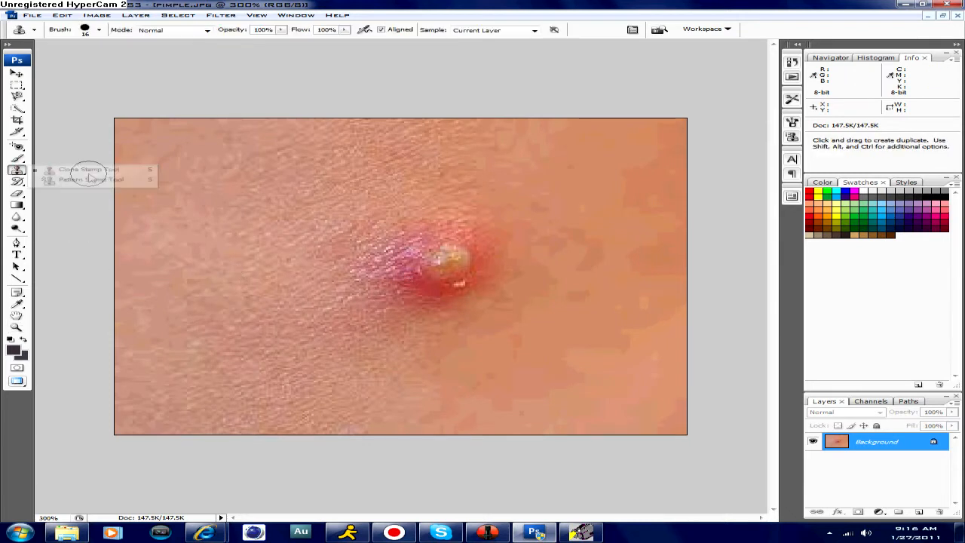
{"action": "left_click", "coordinate": [89, 170]}
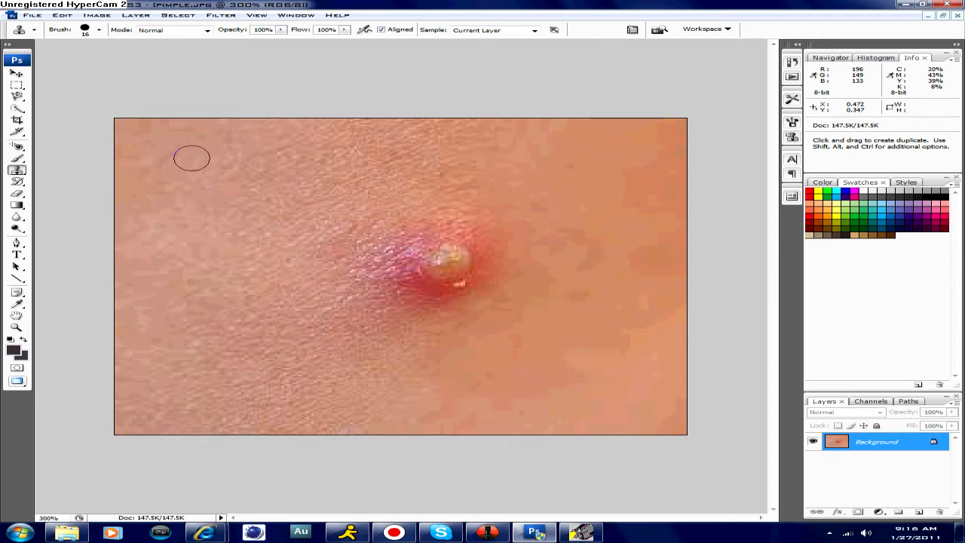
{"action": "key", "text": "alt"}
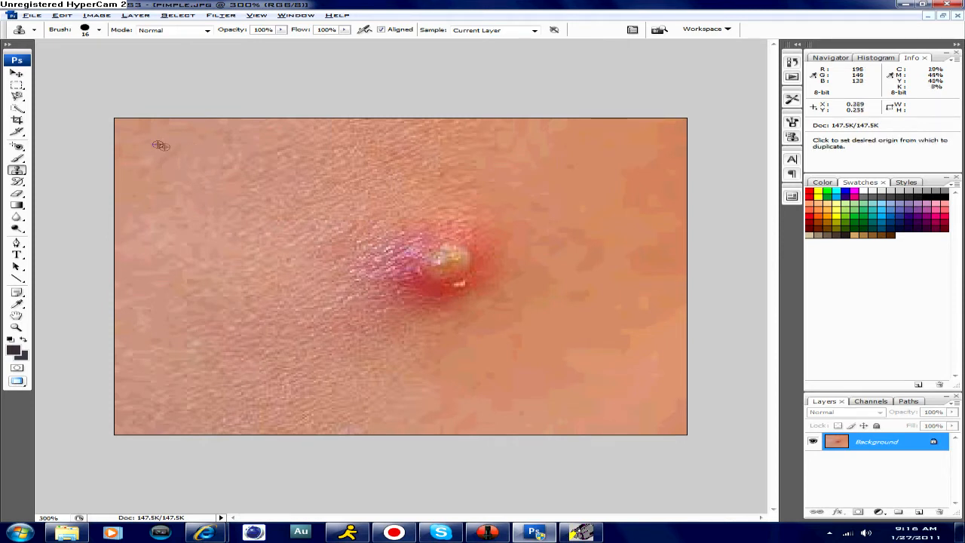
{"action": "left_click", "coordinate": [141, 141], "text": "alt"}
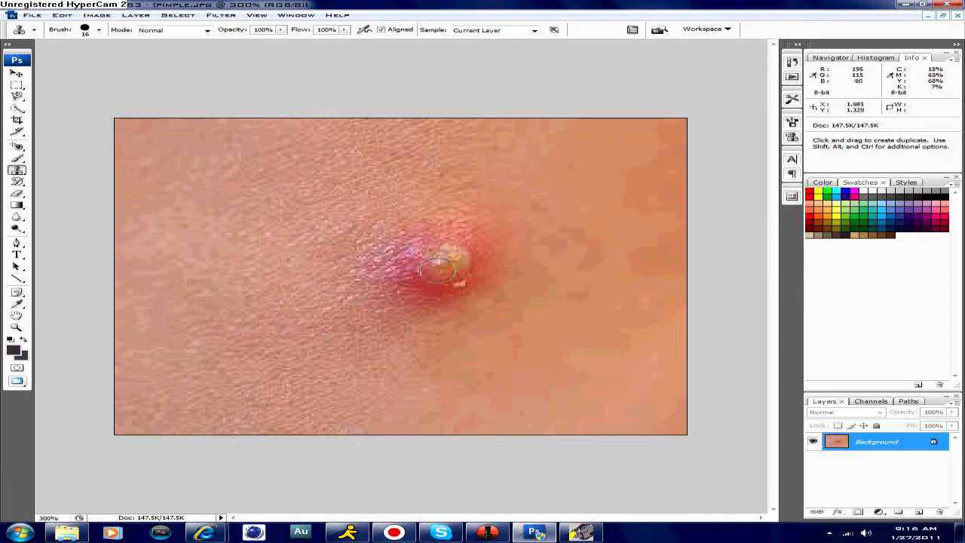
{"action": "mouse_move", "coordinate": [463, 249]}
{"action": "left_mouse_down"}
{"action": "mouse_move", "coordinate": [426, 263]}
{"action": "mouse_move", "coordinate": [429, 275]}
{"action": "mouse_move", "coordinate": [451, 277]}
{"action": "mouse_move", "coordinate": [468, 258]}
{"action": "mouse_move", "coordinate": [446, 243]}
{"action": "mouse_move", "coordinate": [425, 275]}
{"action": "mouse_move", "coordinate": [437, 286]}
{"action": "mouse_move", "coordinate": [483, 243]}
{"action": "mouse_move", "coordinate": [430, 273]}
{"action": "mouse_move", "coordinate": [428, 292]}
{"action": "mouse_move", "coordinate": [463, 286]}
{"action": "mouse_move", "coordinate": [490, 257]}
{"action": "mouse_move", "coordinate": [489, 244]}
{"action": "mouse_move", "coordinate": [421, 244]}
{"action": "mouse_move", "coordinate": [402, 274]}
{"action": "mouse_move", "coordinate": [428, 293]}
{"action": "mouse_move", "coordinate": [408, 271]}
{"action": "mouse_move", "coordinate": [381, 300]}
{"action": "mouse_move", "coordinate": [380, 260]}
{"action": "mouse_move", "coordinate": [398, 245]}
{"action": "mouse_move", "coordinate": [460, 217]}
{"action": "mouse_move", "coordinate": [488, 228]}
{"action": "mouse_move", "coordinate": [496, 245]}
{"action": "mouse_move", "coordinate": [438, 270]}
{"action": "left_mouse_up"}
Step: Clone over the remaining redness with skin samples taken from several spots around the blemish
{"action": "left_click", "coordinate": [643, 398], "text": "alt"}
{"action": "left_click", "coordinate": [611, 191], "text": "alt"}
{"action": "left_click", "coordinate": [334, 359], "text": "alt"}
{"action": "left_click", "coordinate": [340, 196], "text": "alt"}
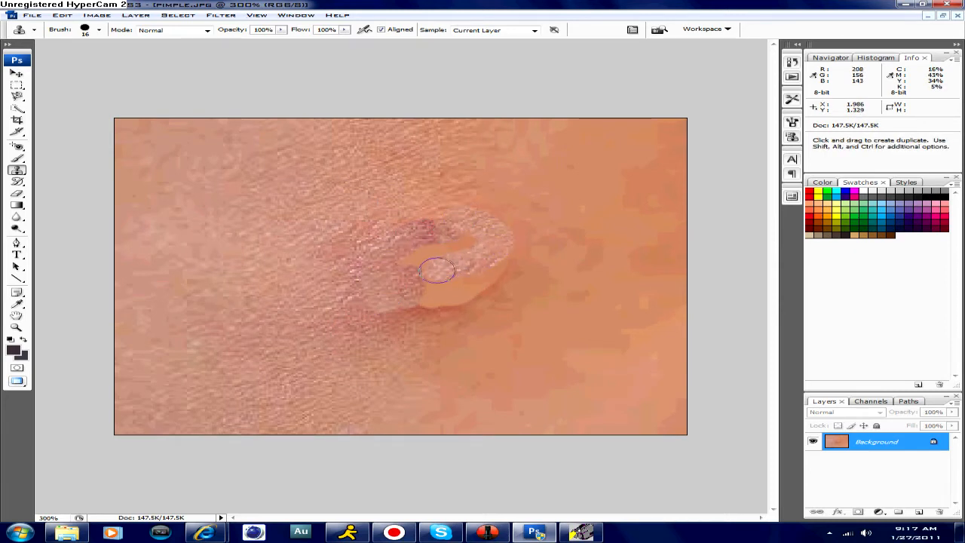
{"action": "left_click", "coordinate": [291, 273], "text": "alt"}
{"action": "mouse_move", "coordinate": [472, 238]}
{"action": "left_mouse_down"}
{"action": "mouse_move", "coordinate": [419, 260]}
{"action": "mouse_move", "coordinate": [422, 284]}
{"action": "mouse_move", "coordinate": [470, 305]}
{"action": "mouse_move", "coordinate": [434, 308]}
{"action": "mouse_move", "coordinate": [442, 283]}
{"action": "mouse_move", "coordinate": [493, 272]}
{"action": "mouse_move", "coordinate": [465, 297]}
{"action": "mouse_move", "coordinate": [387, 307]}
{"action": "mouse_move", "coordinate": [473, 289]}
{"action": "mouse_move", "coordinate": [456, 262]}
{"action": "mouse_move", "coordinate": [425, 260]}
{"action": "mouse_move", "coordinate": [396, 275]}
{"action": "mouse_move", "coordinate": [428, 277]}
{"action": "mouse_move", "coordinate": [389, 266]}
{"action": "mouse_move", "coordinate": [407, 243]}
{"action": "mouse_move", "coordinate": [442, 235]}
{"action": "mouse_move", "coordinate": [393, 239]}
{"action": "mouse_move", "coordinate": [369, 273]}
{"action": "mouse_move", "coordinate": [389, 287]}
{"action": "mouse_move", "coordinate": [496, 245]}
{"action": "mouse_move", "coordinate": [493, 261]}
{"action": "mouse_move", "coordinate": [429, 282]}
{"action": "mouse_move", "coordinate": [494, 261]}
{"action": "mouse_move", "coordinate": [463, 243]}
{"action": "mouse_move", "coordinate": [399, 248]}
{"action": "mouse_move", "coordinate": [453, 219]}
{"action": "mouse_move", "coordinate": [376, 262]}
{"action": "mouse_move", "coordinate": [371, 280]}
{"action": "mouse_move", "coordinate": [381, 295]}
{"action": "mouse_move", "coordinate": [428, 310]}
{"action": "mouse_move", "coordinate": [475, 281]}
{"action": "mouse_move", "coordinate": [476, 264]}
{"action": "mouse_move", "coordinate": [401, 233]}
{"action": "mouse_move", "coordinate": [443, 214]}
{"action": "mouse_move", "coordinate": [363, 239]}
{"action": "mouse_move", "coordinate": [349, 264]}
{"action": "mouse_move", "coordinate": [367, 292]}
{"action": "mouse_move", "coordinate": [430, 318]}
{"action": "left_mouse_up"}
{"action": "left_click", "coordinate": [328, 353], "text": "alt"}
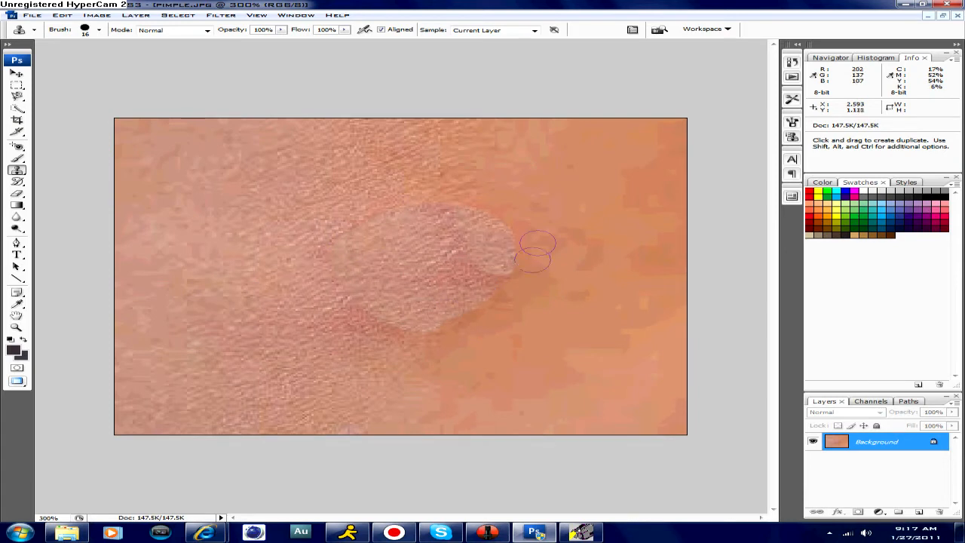
Step: Try to clone the smoother orange skin over the right edge of the covered patch
{"action": "left_click", "coordinate": [554, 296], "text": "alt"}
{"action": "mouse_move", "coordinate": [503, 275]}
{"action": "left_mouse_down"}
{"action": "mouse_move", "coordinate": [472, 293]}
{"action": "mouse_move", "coordinate": [495, 295]}
{"action": "mouse_move", "coordinate": [470, 305]}
{"action": "left_mouse_up"}
{"action": "key", "text": "ctrl+z"}
{"action": "left_click_drag", "start_coordinate": [505, 269], "coordinate": [511, 260]}
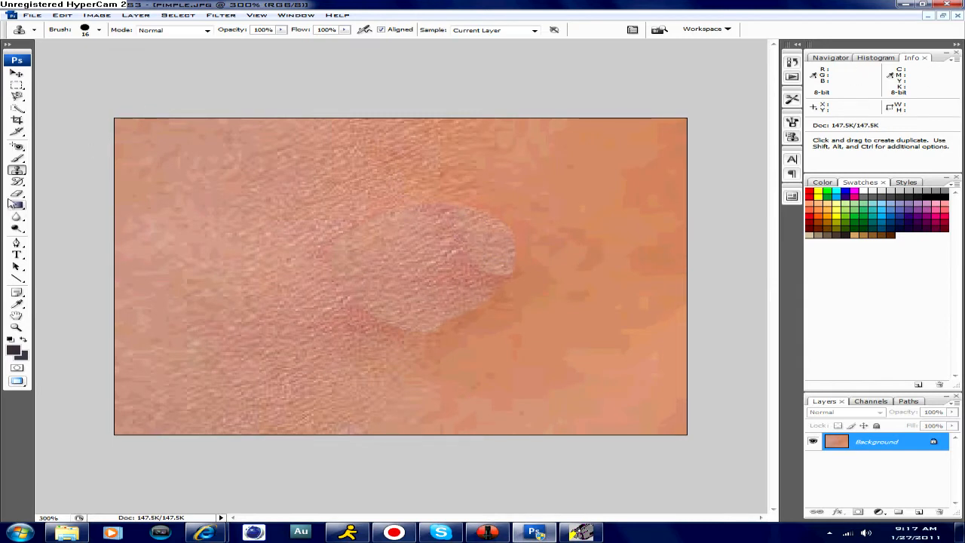
Step: Blur the cloned patch with the Blur tool at 35% strength and set the brush size to 29 px
{"action": "left_click_drag", "start_coordinate": [16, 217], "coordinate": [60, 214]}
{"action": "mouse_move", "coordinate": [485, 257]}
{"action": "left_mouse_down"}
{"action": "mouse_move", "coordinate": [516, 269]}
{"action": "mouse_move", "coordinate": [467, 307]}
{"action": "mouse_move", "coordinate": [411, 316]}
{"action": "mouse_move", "coordinate": [382, 297]}
{"action": "left_mouse_up"}
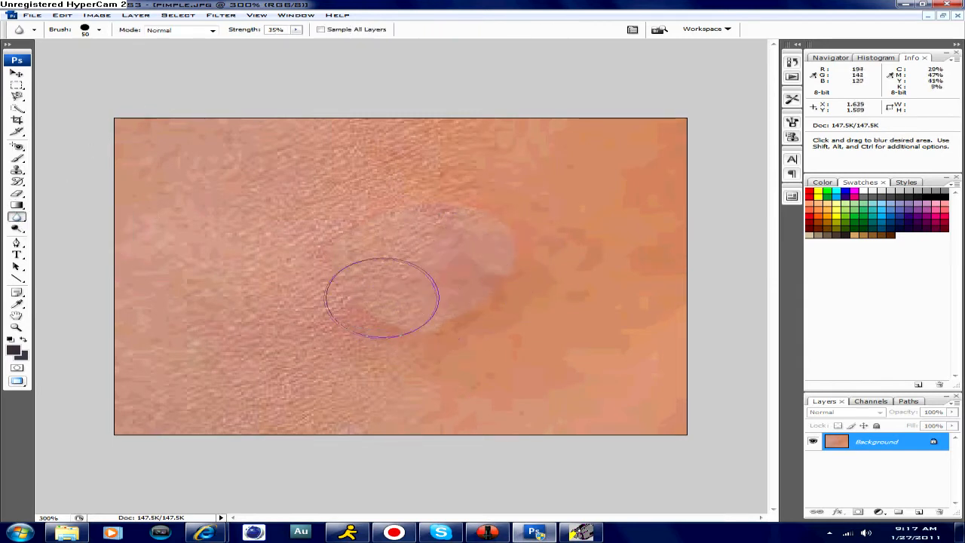
{"action": "left_click", "coordinate": [99, 31]}
{"action": "left_click_drag", "start_coordinate": [50, 60], "coordinate": [43, 60]}
{"action": "left_click", "coordinate": [347, 99]}
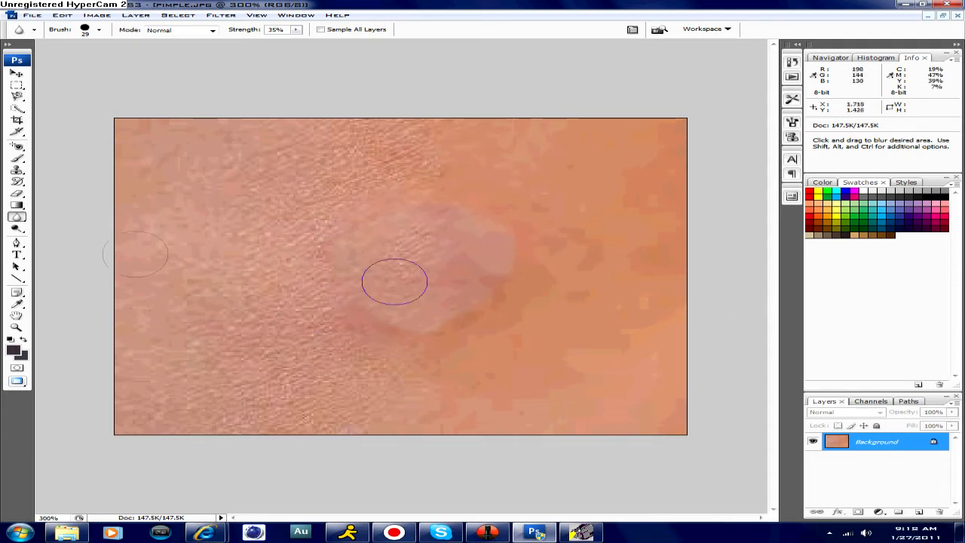
Step: Blur the retouched patch and the skin around it with the image at actual pixels
{"action": "key", "text": "z"}
{"action": "right_click", "coordinate": [134, 286]}
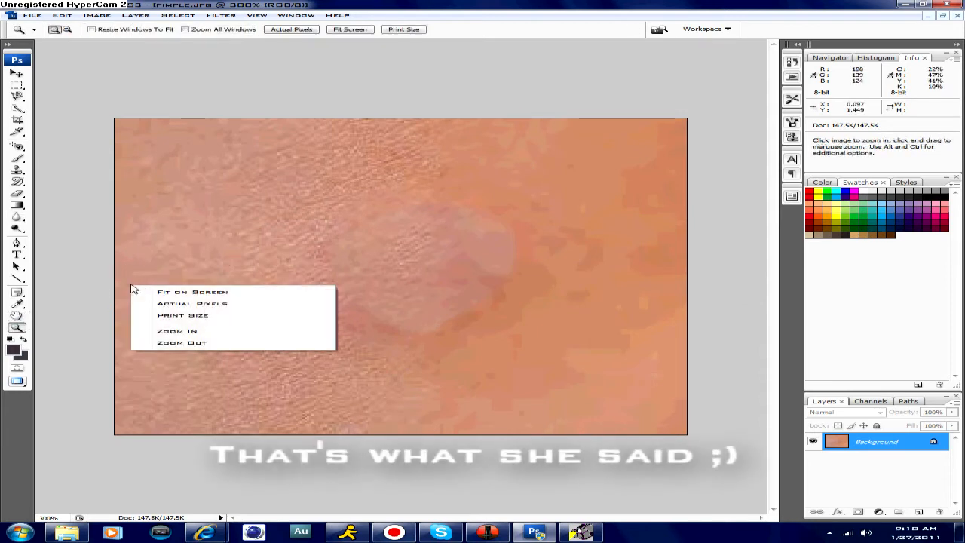
{"action": "left_click", "coordinate": [162, 303]}
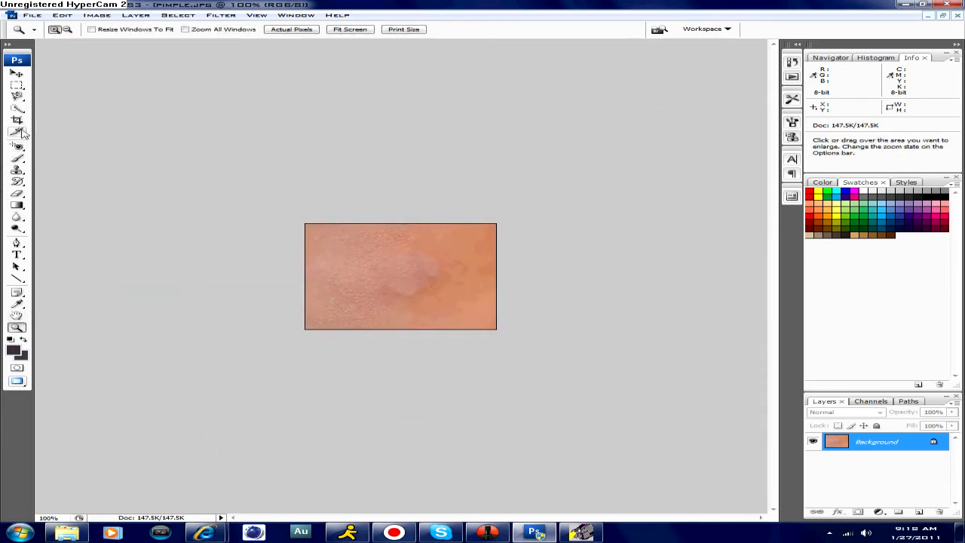
{"action": "left_click", "coordinate": [17, 218]}
{"action": "left_click", "coordinate": [96, 216]}
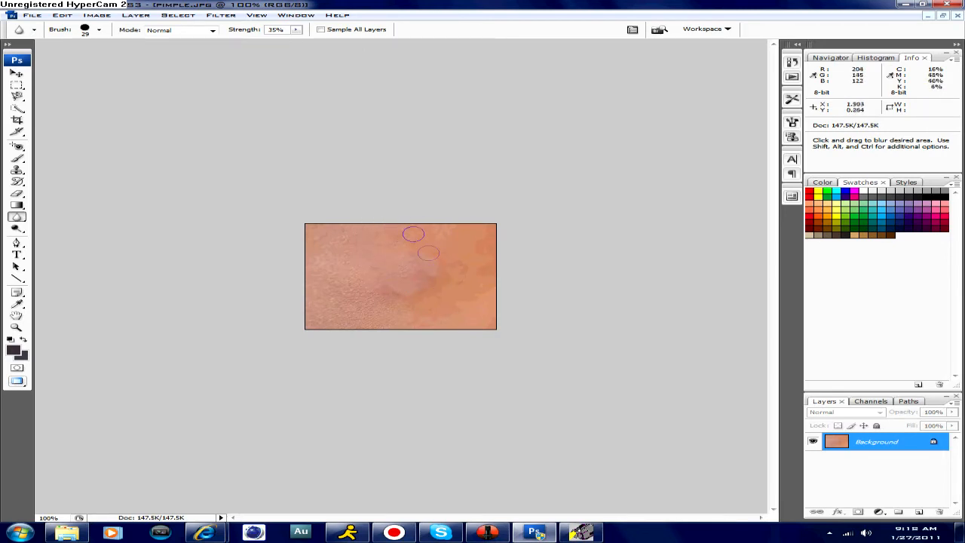
{"action": "left_click_drag", "start_coordinate": [425, 286], "coordinate": [402, 283]}
Step: Try darkening the right edge of the patch with the Burn tool at 50% exposure on midtones
{"action": "left_click", "coordinate": [16, 326]}
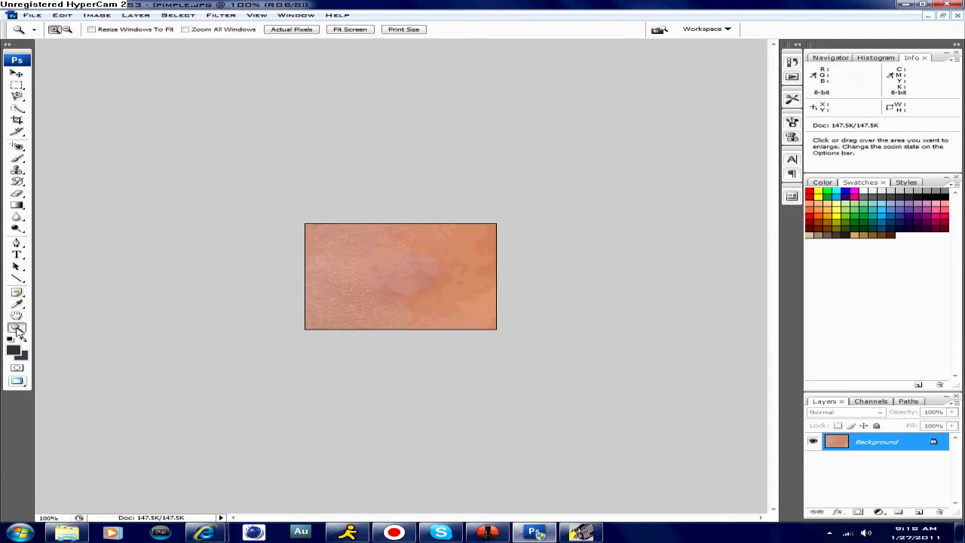
{"action": "left_click", "coordinate": [420, 276]}
{"action": "left_click", "coordinate": [436, 268]}
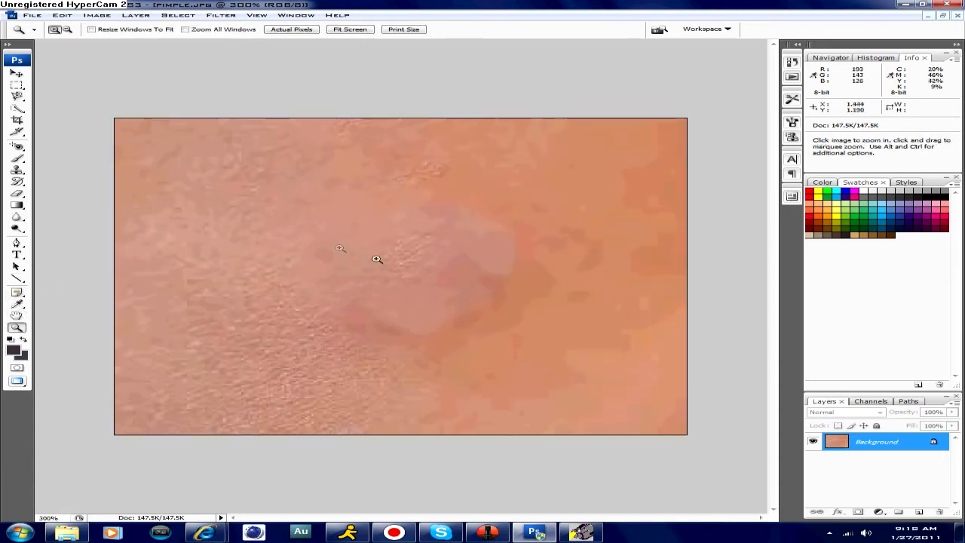
{"action": "left_click_drag", "start_coordinate": [17, 229], "coordinate": [104, 233]}
{"action": "left_click", "coordinate": [82, 239]}
{"action": "mouse_move", "coordinate": [477, 264]}
{"action": "left_mouse_down"}
{"action": "mouse_move", "coordinate": [503, 249]}
{"action": "mouse_move", "coordinate": [507, 259]}
{"action": "left_mouse_up"}
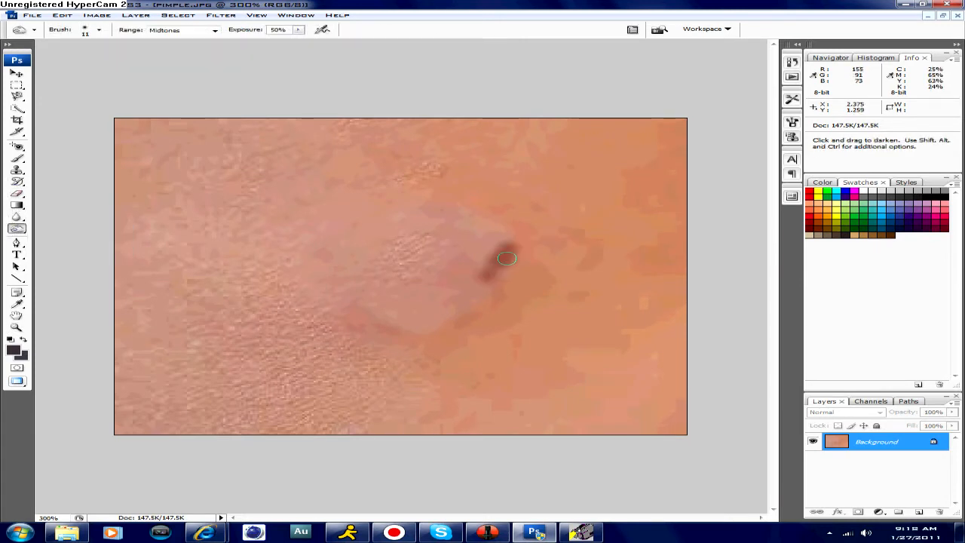
{"action": "key", "text": "ctrl+z"}
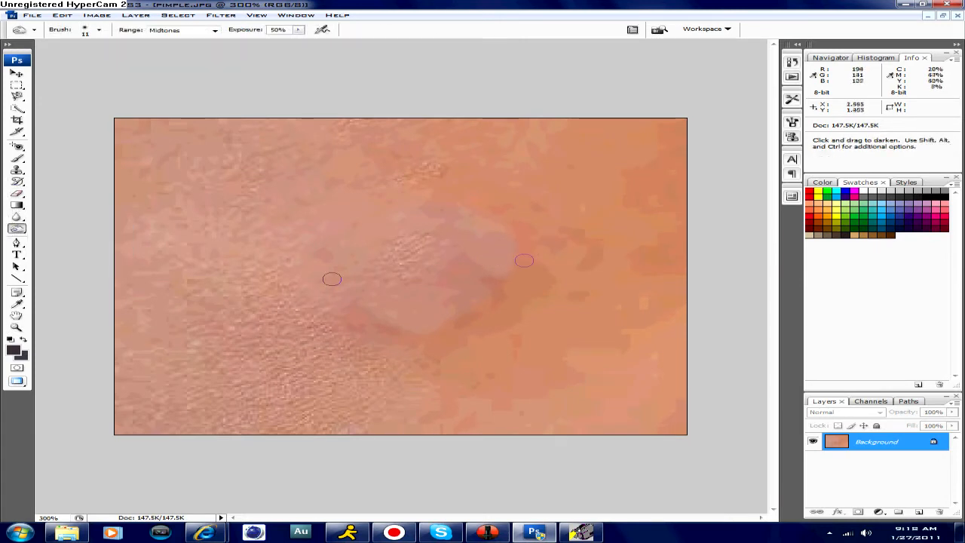
Step: Soften the right edge and centre of the patch with the Blur tool
{"action": "left_click", "coordinate": [17, 218]}
{"action": "left_click", "coordinate": [68, 213]}
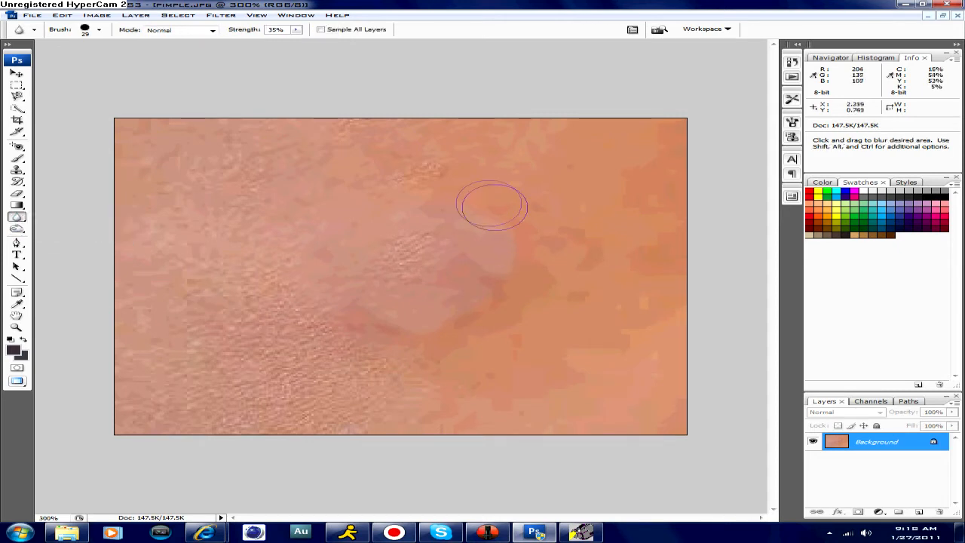
{"action": "mouse_move", "coordinate": [488, 252]}
{"action": "left_mouse_down"}
{"action": "mouse_move", "coordinate": [497, 263]}
{"action": "mouse_move", "coordinate": [491, 286]}
{"action": "mouse_move", "coordinate": [520, 246]}
{"action": "mouse_move", "coordinate": [459, 299]}
{"action": "mouse_move", "coordinate": [481, 295]}
{"action": "mouse_move", "coordinate": [444, 284]}
{"action": "left_mouse_up"}
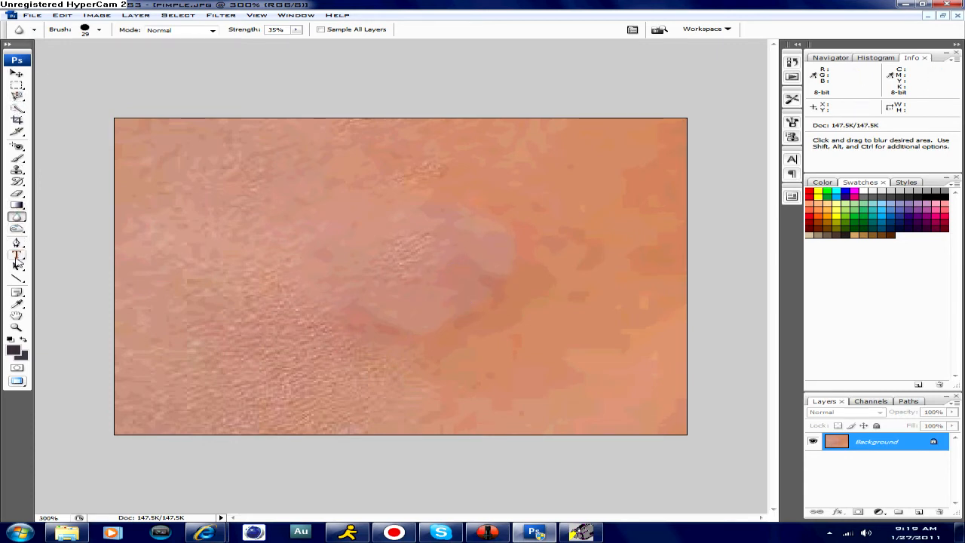
Step: Examine the retouched skin at actual pixels and at 200% magnification
{"action": "left_click", "coordinate": [16, 327]}
{"action": "right_click", "coordinate": [226, 300]}
{"action": "left_click", "coordinate": [236, 304]}
{"action": "right_click", "coordinate": [282, 262]}
{"action": "left_click", "coordinate": [304, 268]}
{"action": "right_click", "coordinate": [300, 270]}
{"action": "left_click", "coordinate": [323, 300]}
{"action": "right_click", "coordinate": [319, 286]}
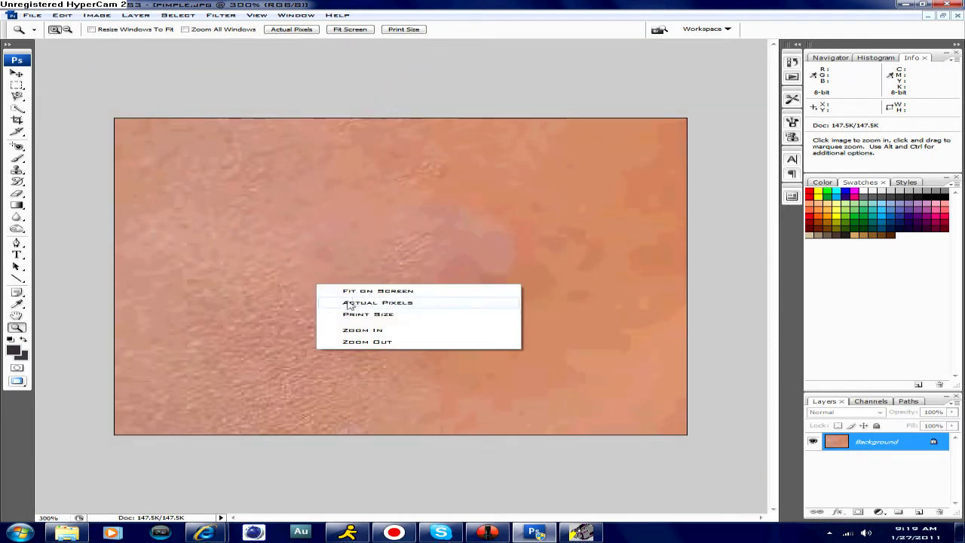
{"action": "left_click", "coordinate": [349, 303]}
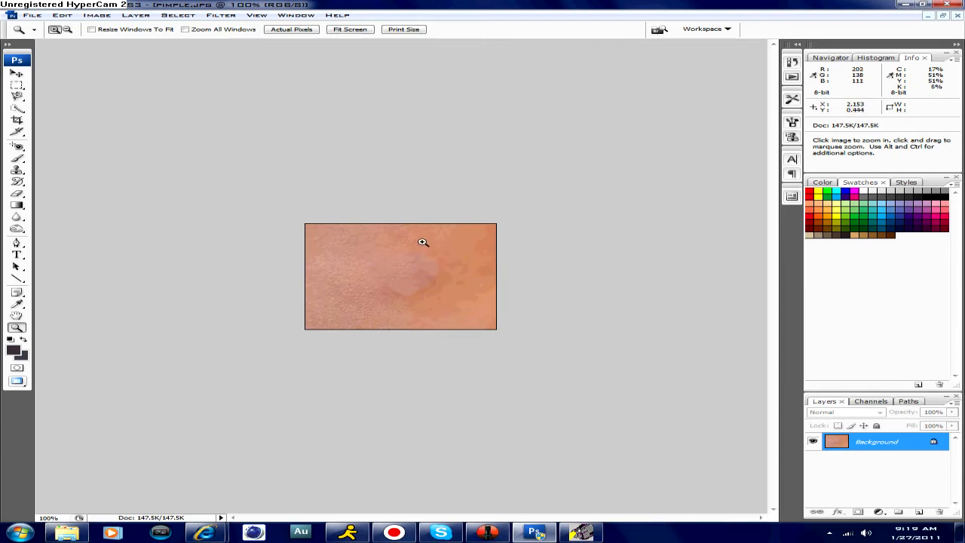
{"action": "left_click", "coordinate": [398, 267]}
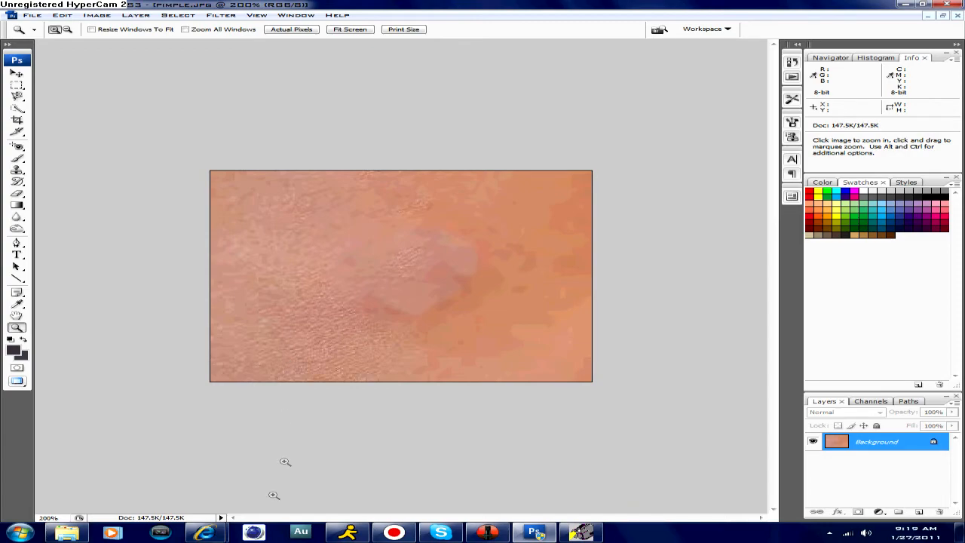
Step: Open the spider-man.jpg image from the My Pictures folder
{"action": "mouse_move", "coordinate": [225, 532]}
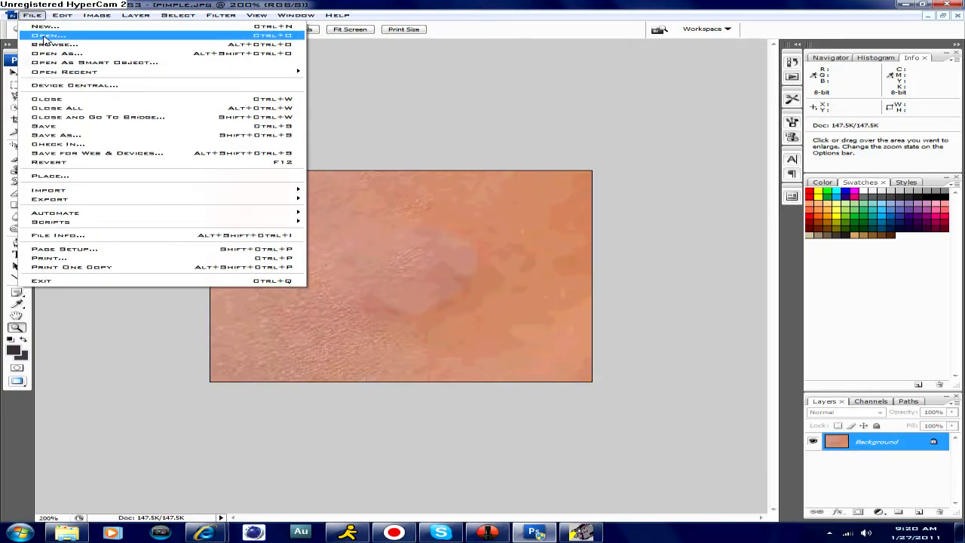
{"action": "left_click", "coordinate": [46, 39]}
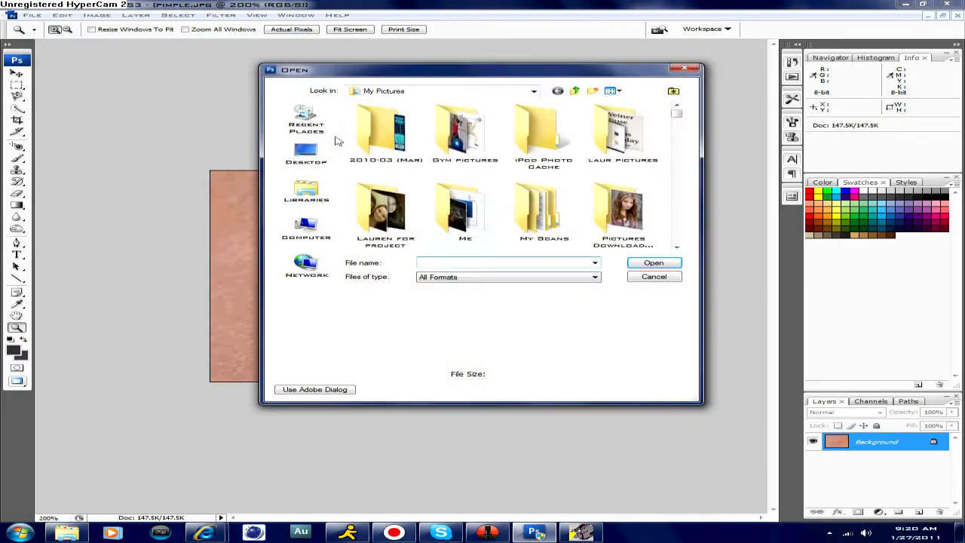
{"action": "scroll", "coordinate": [667, 141], "scroll_direction": "down", "scroll_amount": 5}
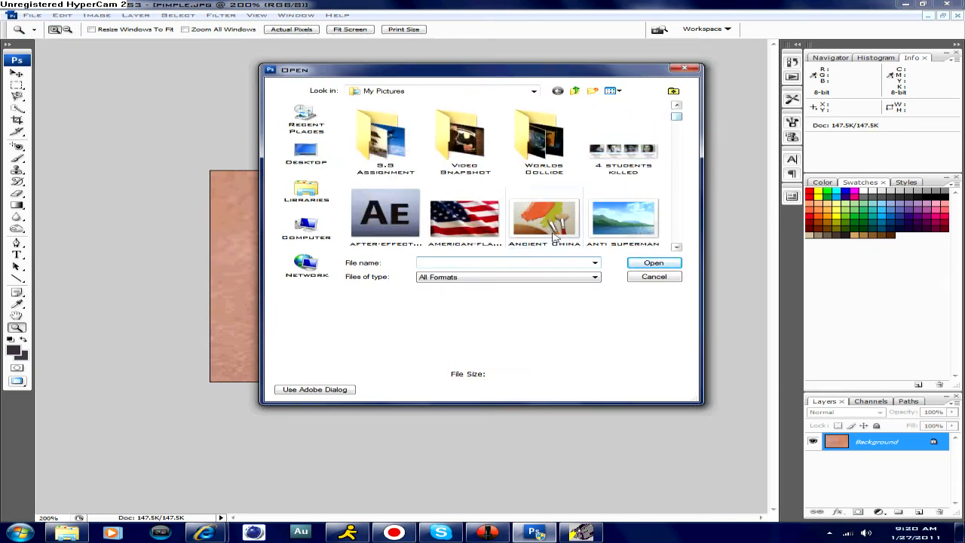
{"action": "type", "text": "spider-man"}
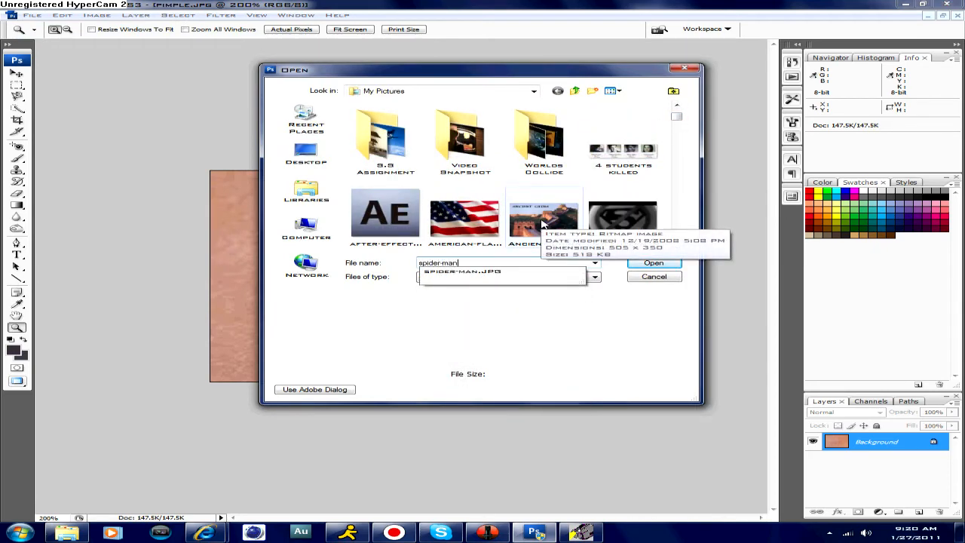
{"action": "key", "text": "Return"}
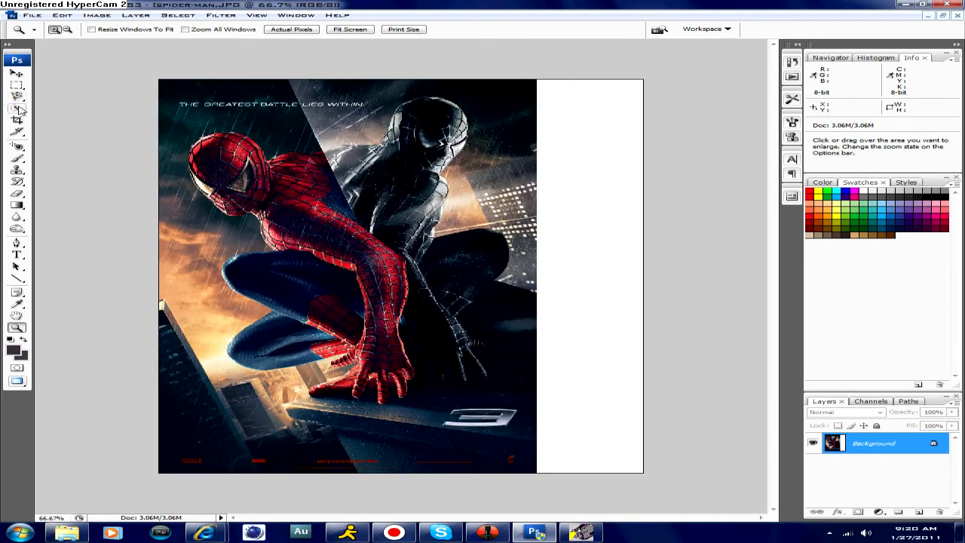
Step: Set up the Clone Stamp tool with a 226 px brush at 100% hardness
{"action": "left_click", "coordinate": [16, 217]}
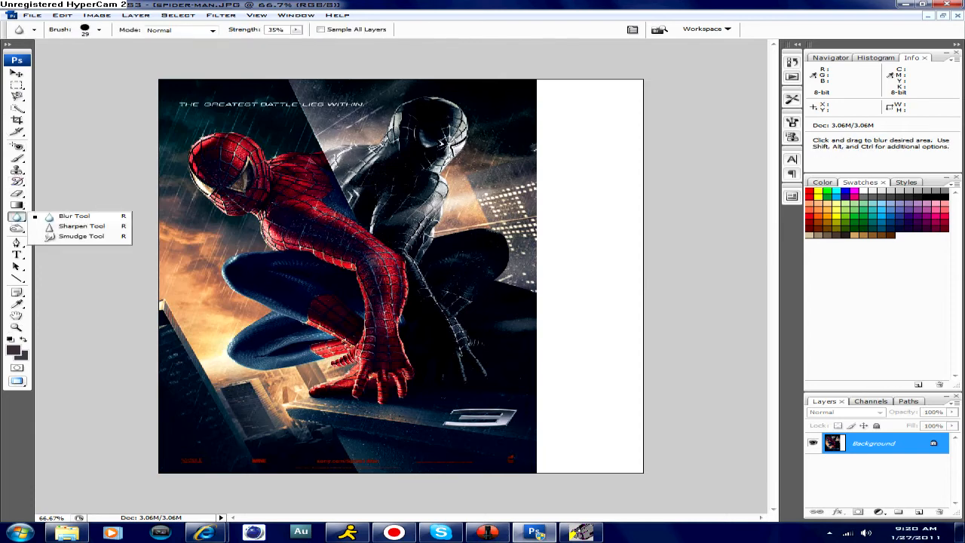
{"action": "left_click", "coordinate": [17, 169]}
{"action": "left_click", "coordinate": [76, 165]}
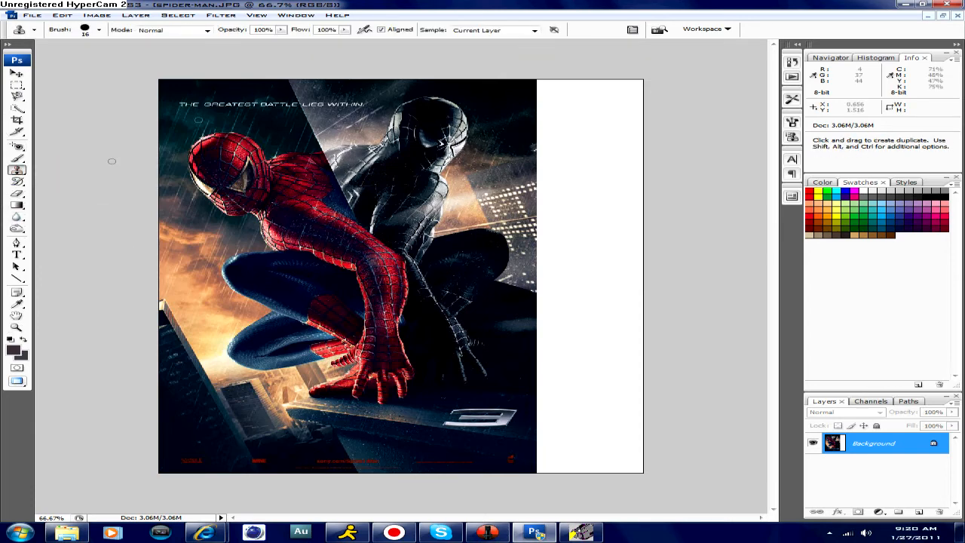
{"action": "left_click", "coordinate": [99, 29]}
{"action": "left_click_drag", "start_coordinate": [30, 61], "coordinate": [69, 60]}
{"action": "key", "text": "Return"}
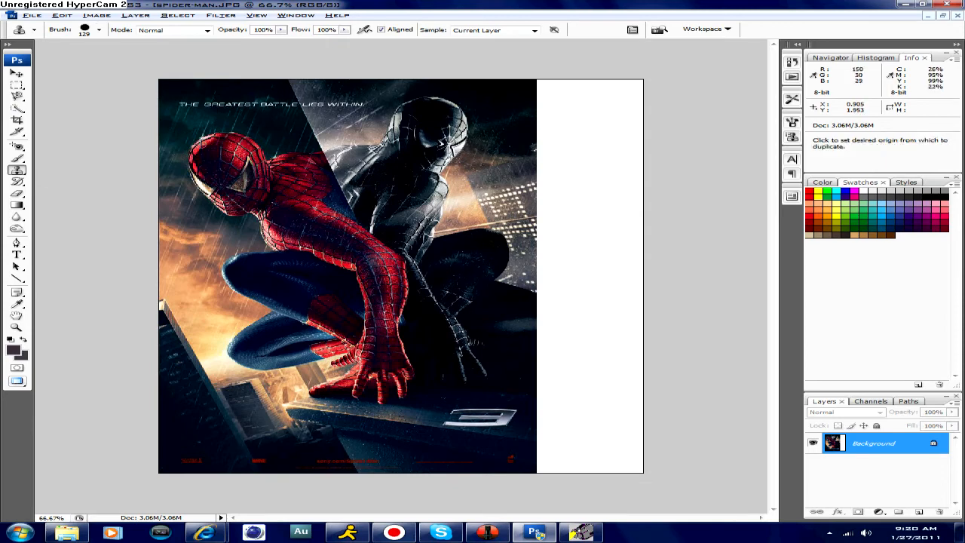
{"action": "left_click", "coordinate": [99, 29]}
{"action": "left_click_drag", "start_coordinate": [104, 59], "coordinate": [160, 58]}
{"action": "left_click", "coordinate": [195, 6]}
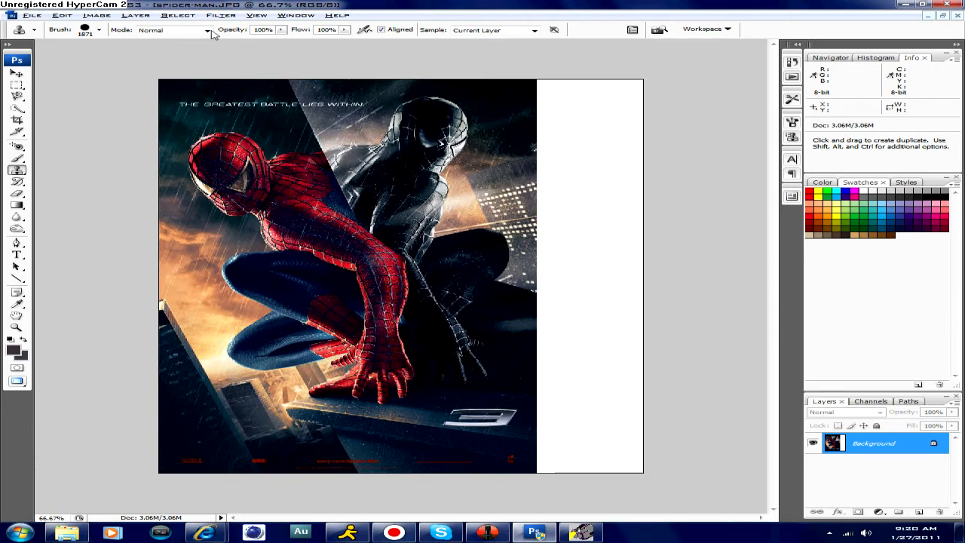
{"action": "left_click", "coordinate": [99, 31]}
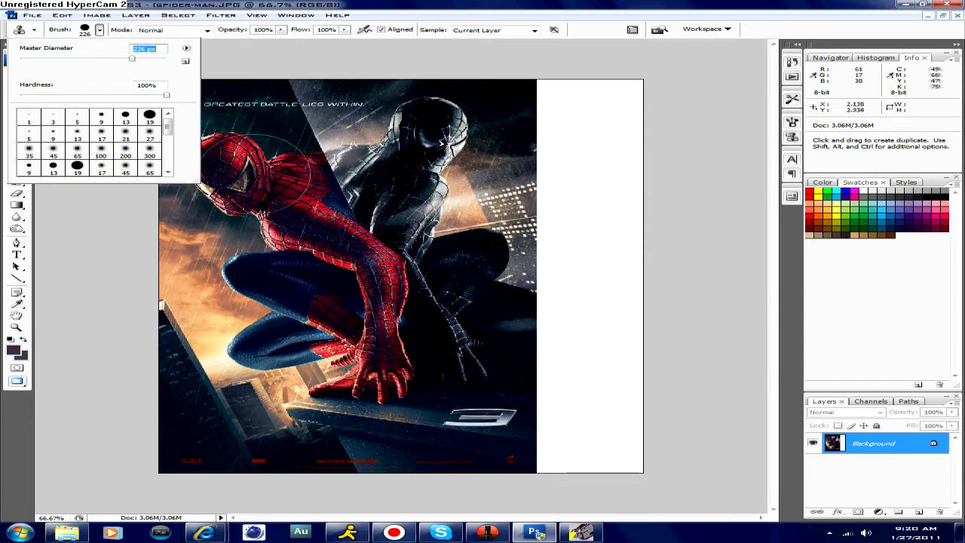
{"action": "left_click", "coordinate": [99, 29]}
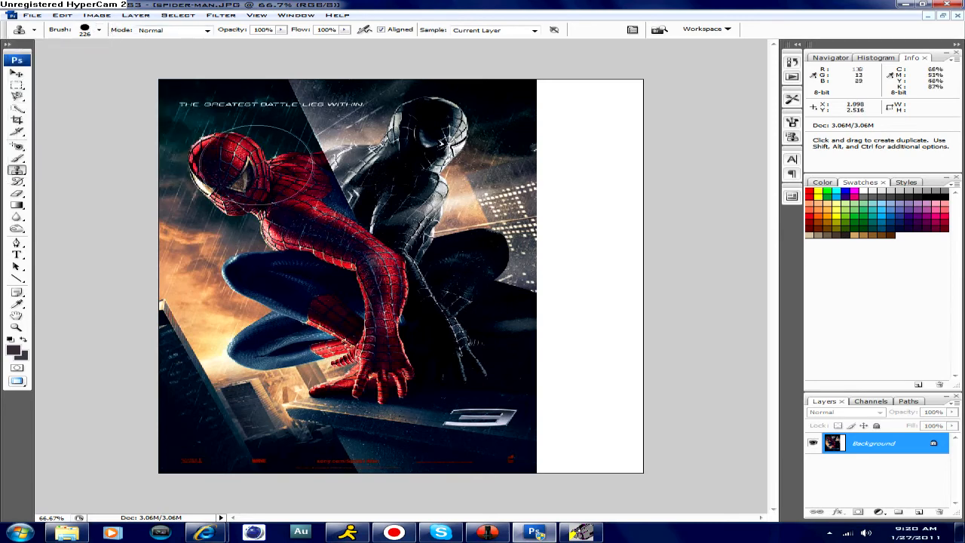
Step: Clone the red Spider-Man's head and shoulders over the black-suited figure in the poster's upper part
{"action": "left_click", "coordinate": [213, 129], "text": "alt"}
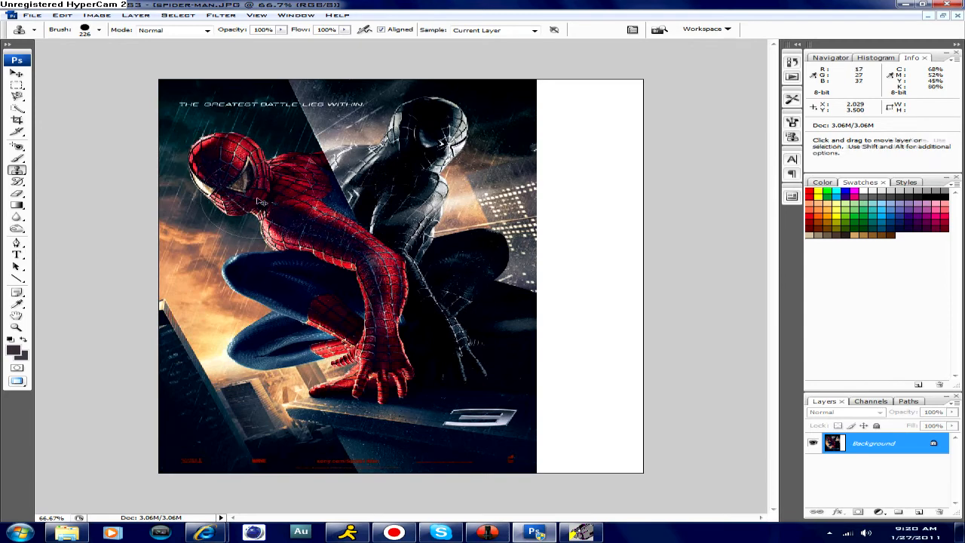
{"action": "mouse_move", "coordinate": [411, 124]}
{"action": "left_mouse_down"}
{"action": "mouse_move", "coordinate": [433, 188]}
{"action": "mouse_move", "coordinate": [513, 345]}
{"action": "mouse_move", "coordinate": [495, 354]}
{"action": "mouse_move", "coordinate": [478, 329]}
{"action": "mouse_move", "coordinate": [471, 255]}
{"action": "mouse_move", "coordinate": [439, 198]}
{"action": "mouse_move", "coordinate": [385, 151]}
{"action": "mouse_move", "coordinate": [350, 96]}
{"action": "mouse_move", "coordinate": [494, 106]}
{"action": "mouse_move", "coordinate": [512, 138]}
{"action": "left_mouse_up"}
{"action": "key", "text": "ctrl+z"}
{"action": "mouse_move", "coordinate": [347, 96]}
{"action": "left_mouse_down"}
{"action": "mouse_move", "coordinate": [372, 99]}
{"action": "mouse_move", "coordinate": [423, 163]}
{"action": "mouse_move", "coordinate": [430, 68]}
{"action": "mouse_move", "coordinate": [452, 181]}
{"action": "left_mouse_up"}
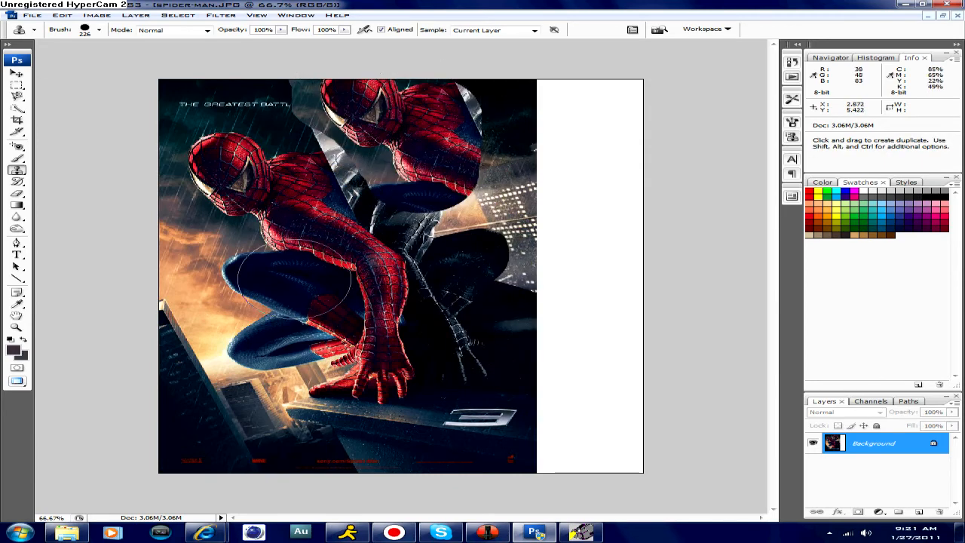
Step: Clone the poster's lower-left buildings into the upper blank strip, and the red Spider-Man over the poster's right side and centre
{"action": "left_click", "coordinate": [196, 416], "text": "alt"}
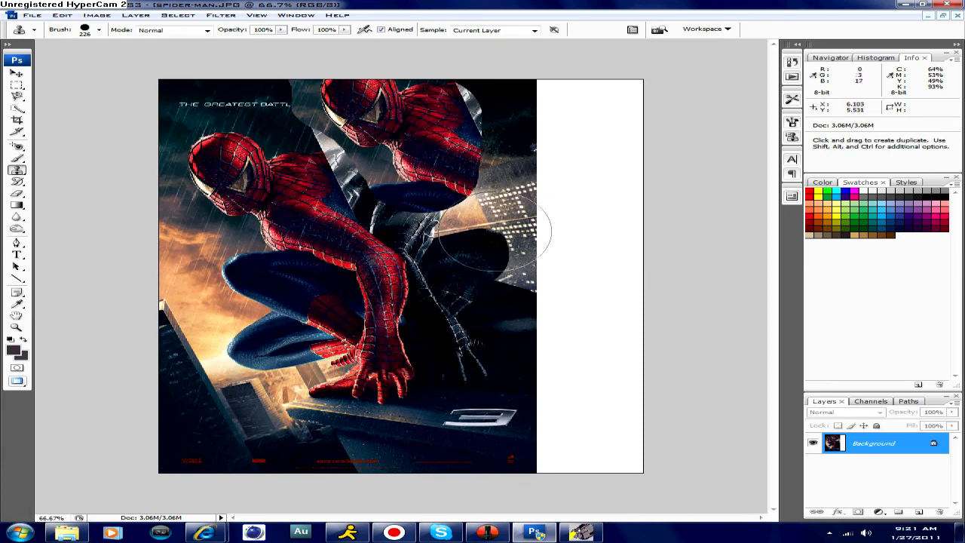
{"action": "mouse_move", "coordinate": [549, 119]}
{"action": "left_mouse_down"}
{"action": "mouse_move", "coordinate": [523, 70]}
{"action": "mouse_move", "coordinate": [543, 106]}
{"action": "mouse_move", "coordinate": [544, 181]}
{"action": "mouse_move", "coordinate": [575, 146]}
{"action": "mouse_move", "coordinate": [590, 83]}
{"action": "mouse_move", "coordinate": [567, 60]}
{"action": "left_mouse_up"}
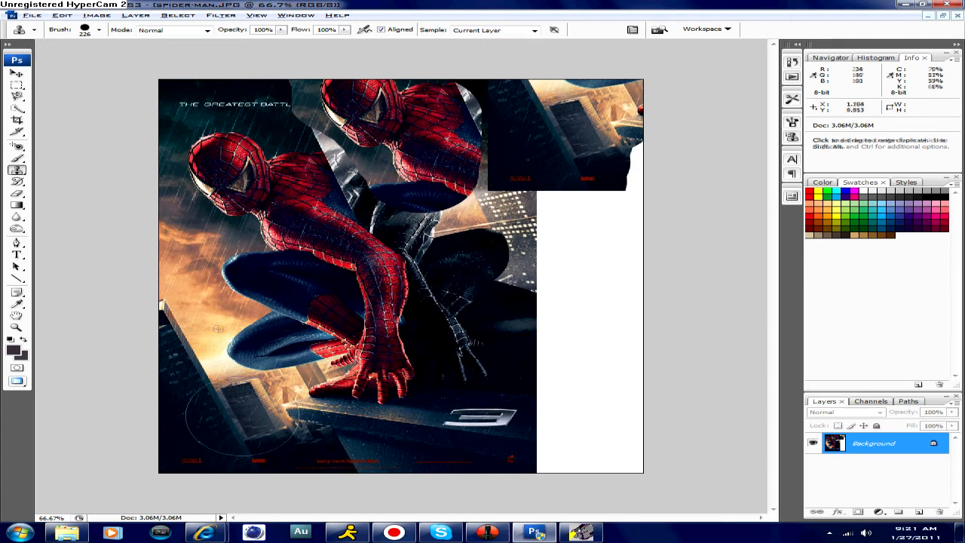
{"action": "mouse_move", "coordinate": [487, 233]}
{"action": "left_mouse_down"}
{"action": "mouse_move", "coordinate": [511, 213]}
{"action": "mouse_move", "coordinate": [514, 155]}
{"action": "mouse_move", "coordinate": [497, 85]}
{"action": "mouse_move", "coordinate": [461, 266]}
{"action": "mouse_move", "coordinate": [487, 315]}
{"action": "mouse_move", "coordinate": [490, 247]}
{"action": "mouse_move", "coordinate": [490, 332]}
{"action": "mouse_move", "coordinate": [471, 451]}
{"action": "mouse_move", "coordinate": [522, 364]}
{"action": "mouse_move", "coordinate": [565, 174]}
{"action": "mouse_move", "coordinate": [598, 289]}
{"action": "mouse_move", "coordinate": [583, 383]}
{"action": "mouse_move", "coordinate": [611, 343]}
{"action": "mouse_move", "coordinate": [573, 89]}
{"action": "mouse_move", "coordinate": [603, 95]}
{"action": "left_mouse_up"}
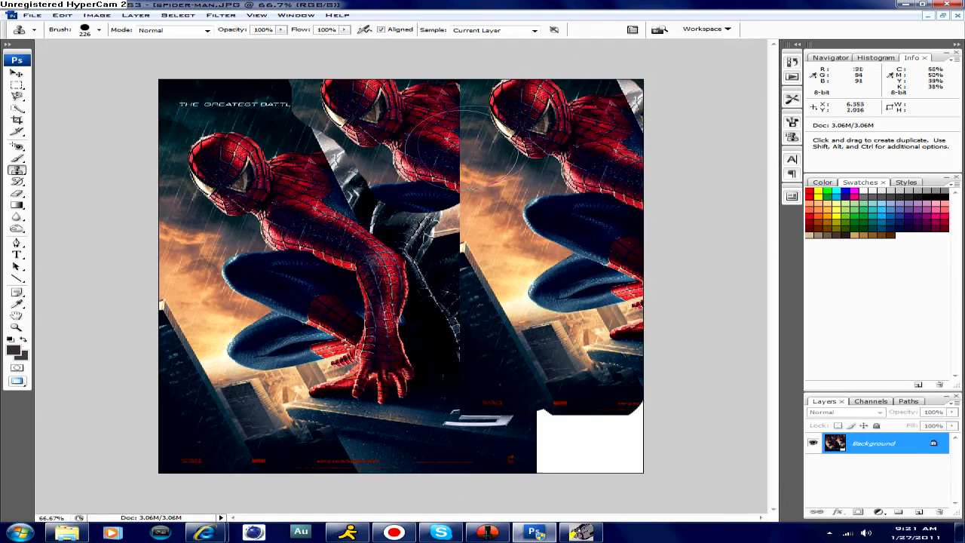
{"action": "mouse_move", "coordinate": [452, 241]}
{"action": "left_mouse_down"}
{"action": "mouse_move", "coordinate": [427, 175]}
{"action": "mouse_move", "coordinate": [352, 133]}
{"action": "mouse_move", "coordinate": [453, 316]}
{"action": "mouse_move", "coordinate": [428, 386]}
{"action": "mouse_move", "coordinate": [347, 151]}
{"action": "left_mouse_up"}
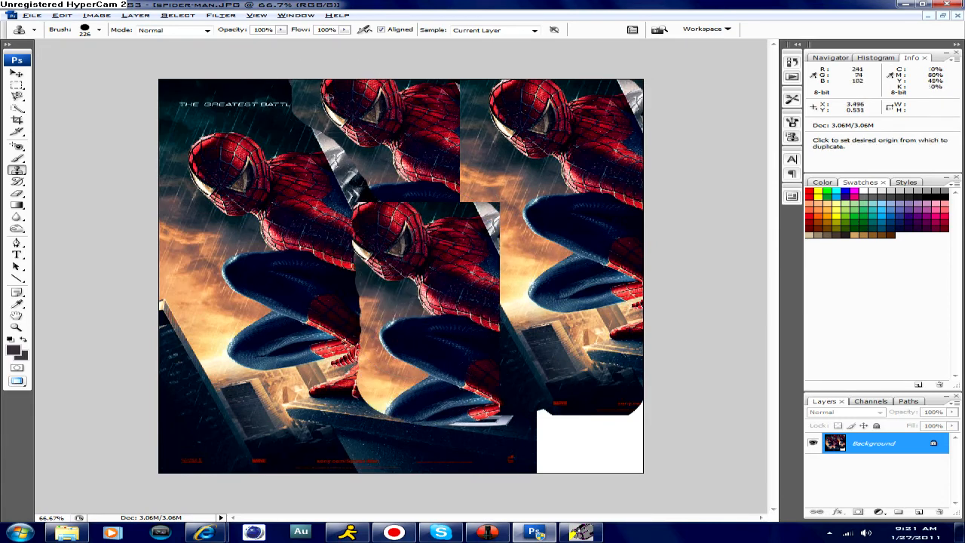
Step: Clone another Spider-Man into the centre and the lower-left buildings over the upper-left corner, and cover most of the poster with overlapping copies
{"action": "left_click", "coordinate": [593, 139], "text": "alt"}
{"action": "left_click_drag", "start_coordinate": [362, 302], "coordinate": [407, 317]}
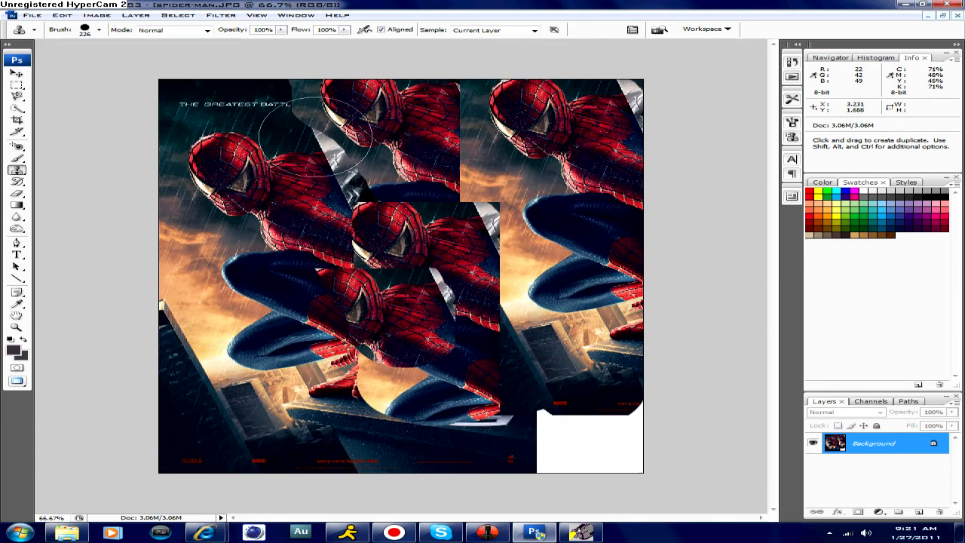
{"action": "left_click", "coordinate": [219, 438], "text": "alt"}
{"action": "mouse_move", "coordinate": [221, 197]}
{"action": "left_mouse_down"}
{"action": "mouse_move", "coordinate": [255, 104]}
{"action": "mouse_move", "coordinate": [313, 190]}
{"action": "left_mouse_up"}
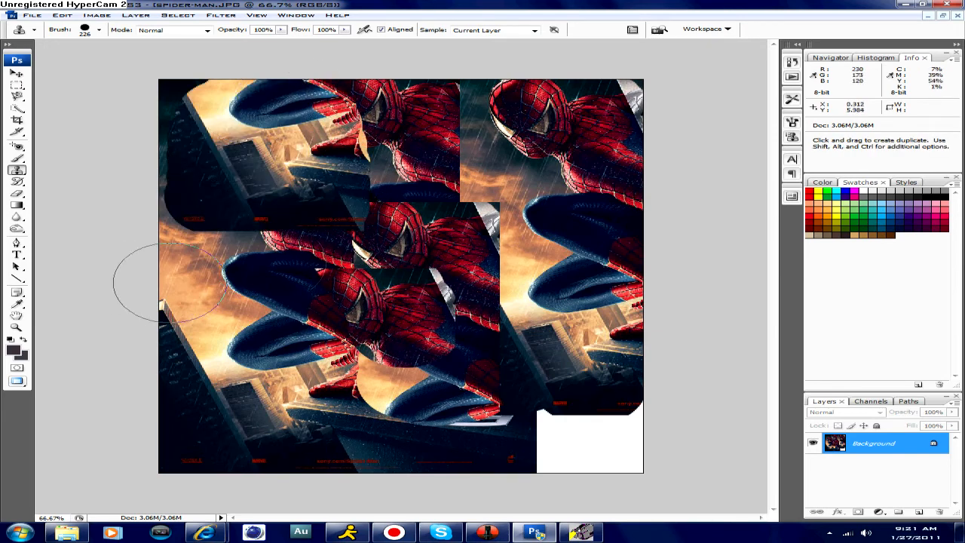
{"action": "left_click", "coordinate": [239, 390], "text": "alt"}
{"action": "mouse_move", "coordinate": [226, 332]}
{"action": "left_mouse_down"}
{"action": "mouse_move", "coordinate": [207, 259]}
{"action": "mouse_move", "coordinate": [334, 245]}
{"action": "mouse_move", "coordinate": [293, 354]}
{"action": "mouse_move", "coordinate": [443, 391]}
{"action": "mouse_move", "coordinate": [596, 286]}
{"action": "mouse_move", "coordinate": [166, 75]}
{"action": "mouse_move", "coordinate": [554, 74]}
{"action": "mouse_move", "coordinate": [604, 95]}
{"action": "mouse_move", "coordinate": [282, 183]}
{"action": "mouse_move", "coordinate": [521, 177]}
{"action": "mouse_move", "coordinate": [641, 162]}
{"action": "mouse_move", "coordinate": [656, 241]}
{"action": "mouse_move", "coordinate": [588, 320]}
{"action": "mouse_move", "coordinate": [625, 259]}
{"action": "mouse_move", "coordinate": [473, 296]}
{"action": "mouse_move", "coordinate": [374, 248]}
{"action": "mouse_move", "coordinate": [335, 166]}
{"action": "mouse_move", "coordinate": [194, 151]}
{"action": "mouse_move", "coordinate": [204, 155]}
{"action": "mouse_move", "coordinate": [128, 173]}
{"action": "mouse_move", "coordinate": [372, 99]}
{"action": "mouse_move", "coordinate": [423, 181]}
{"action": "mouse_move", "coordinate": [421, 138]}
{"action": "left_mouse_up"}
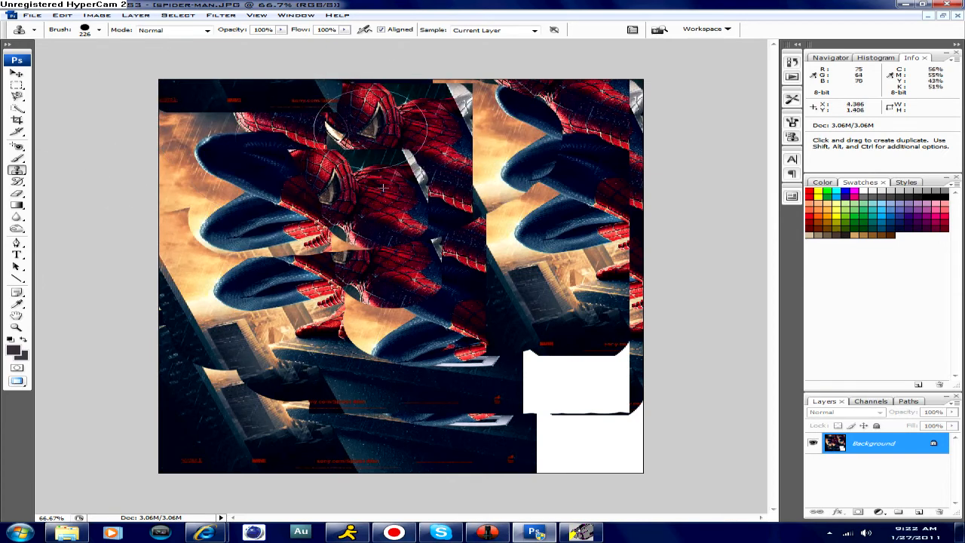
Step: Close spider-man.jpg without saving the changes and switch to the Move tool on the pimple image
{"action": "left_click", "coordinate": [957, 15]}
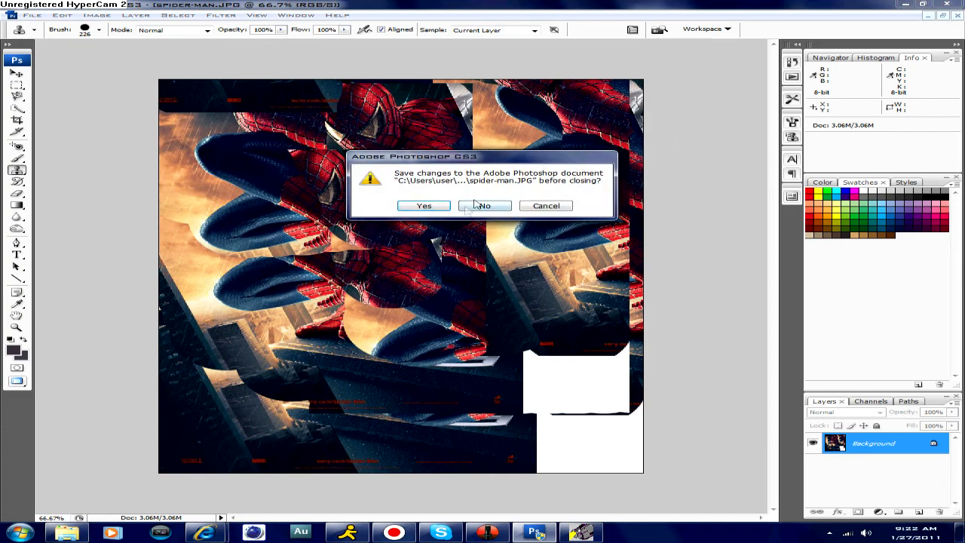
{"action": "left_click", "coordinate": [480, 206]}
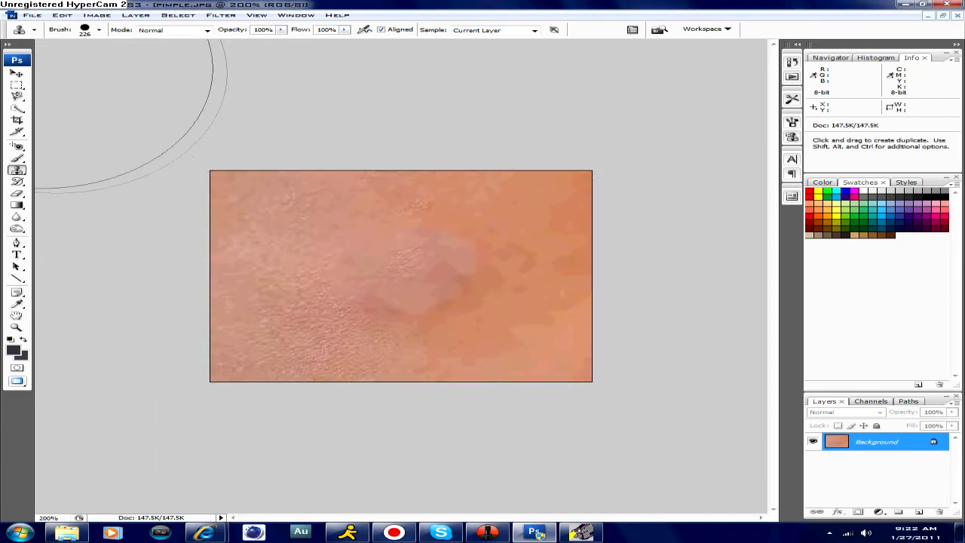
{"action": "left_click", "coordinate": [16, 74]}
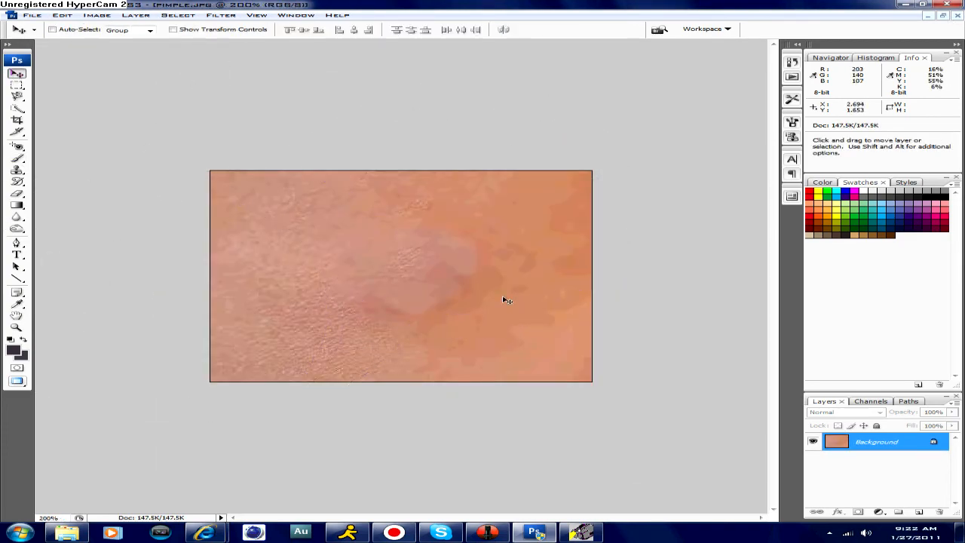